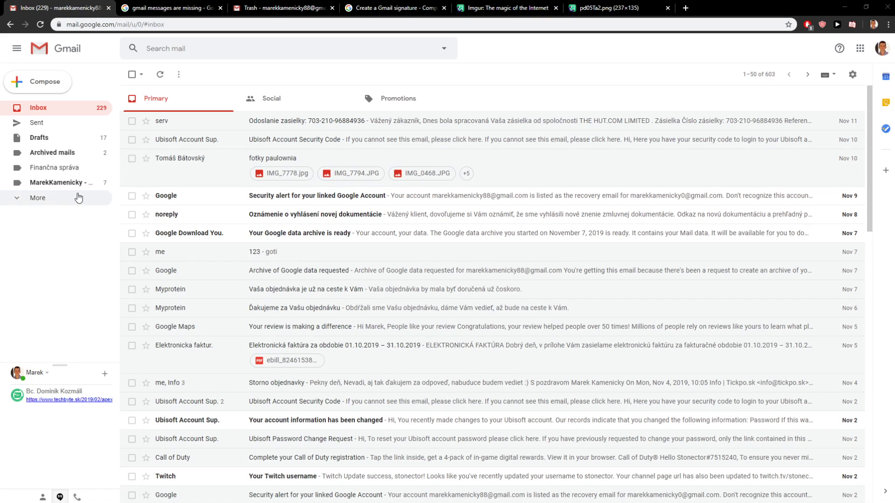
- Expand the sidebar's More list to reveal Spam, Trash, All Mail and category labels
left_click(38, 198)
scroll(31, 226, "down", 3)
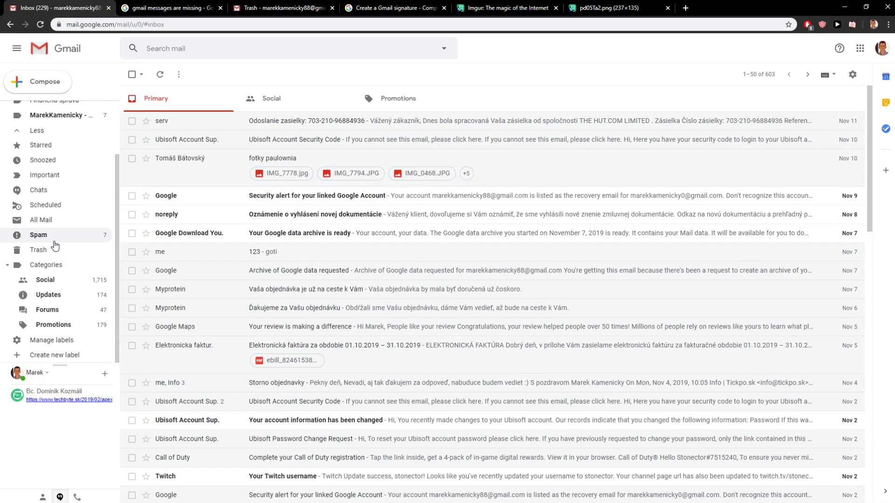
- Create the 'Gategory1' label and open its empty view from the sidebar
left_click(42, 357)
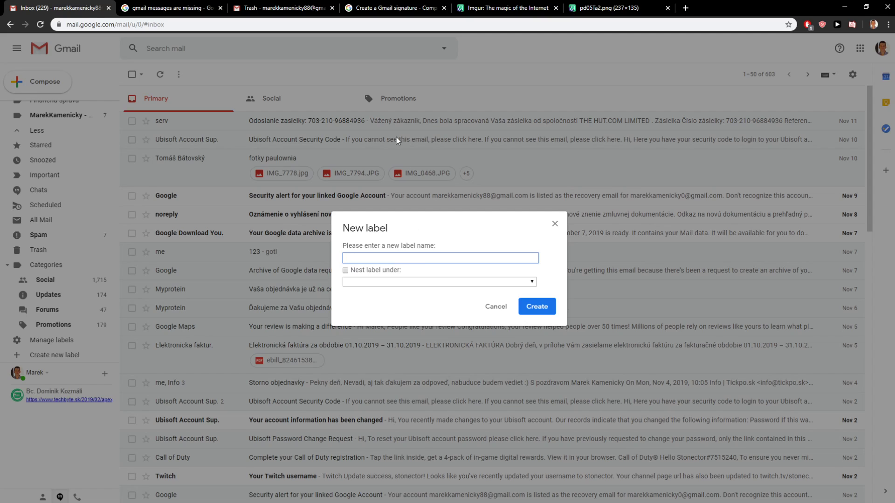
type("Gatego")
type("ry1")
key("Return")
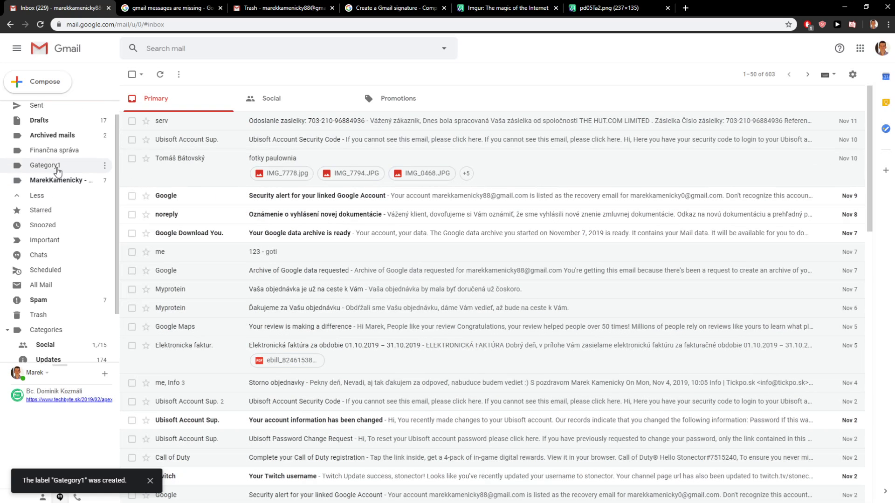
scroll(73, 184, "up", 2)
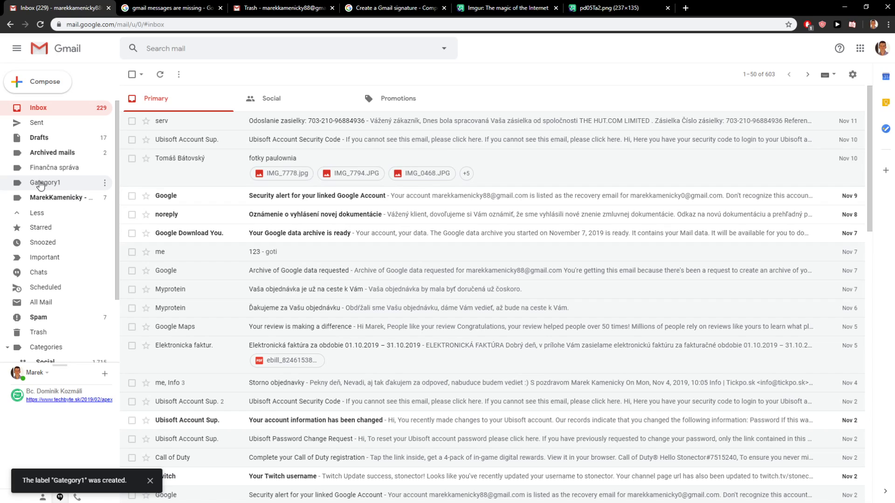
left_click(54, 167)
left_click(44, 182)
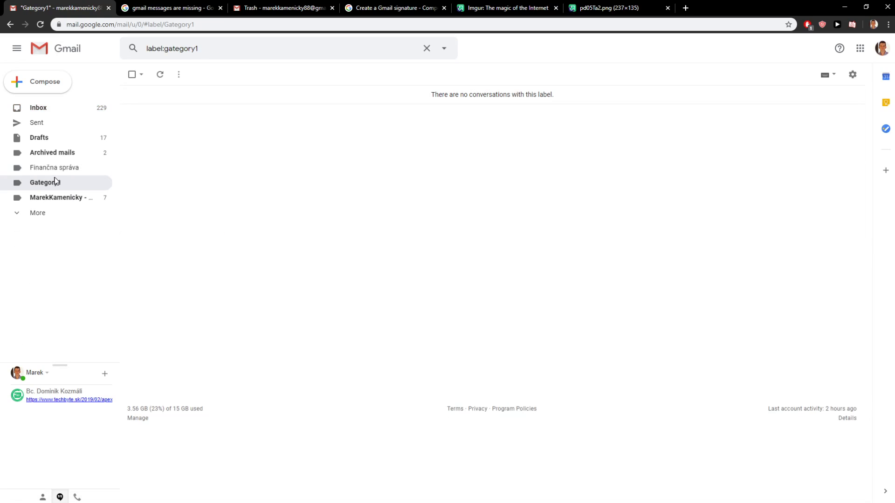
- Open the top inbox email and the 'fotky paulownia' email, viewing the Move to list
left_click(56, 108)
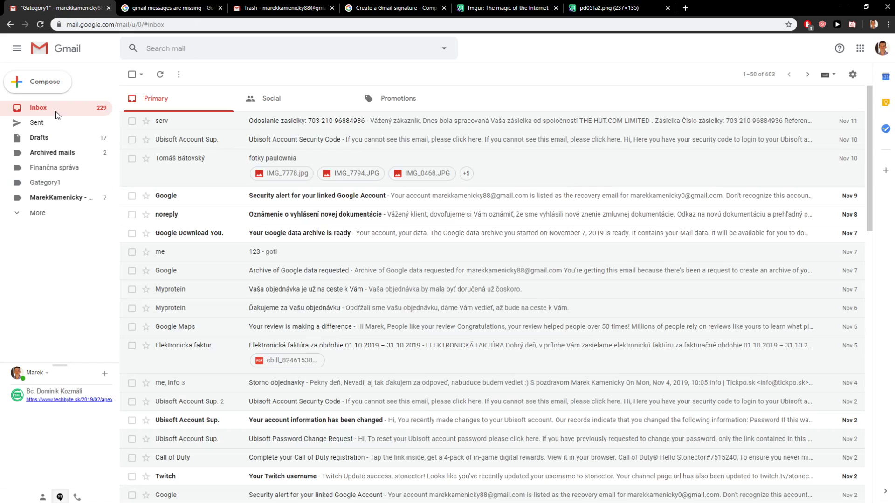
left_click(235, 126)
left_click(130, 76)
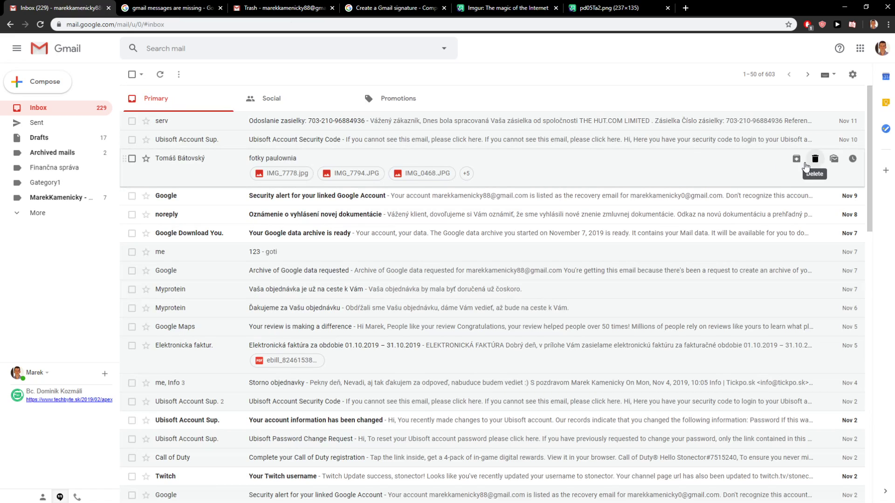
left_click(735, 173)
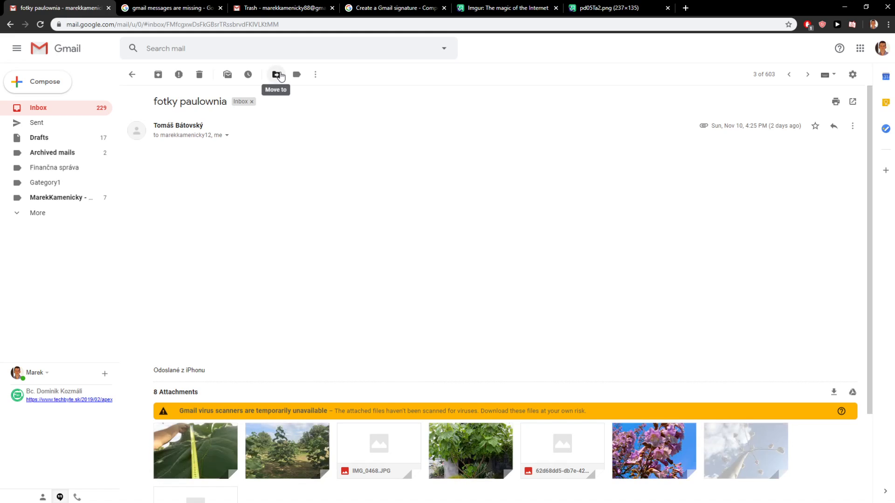
left_click(277, 75)
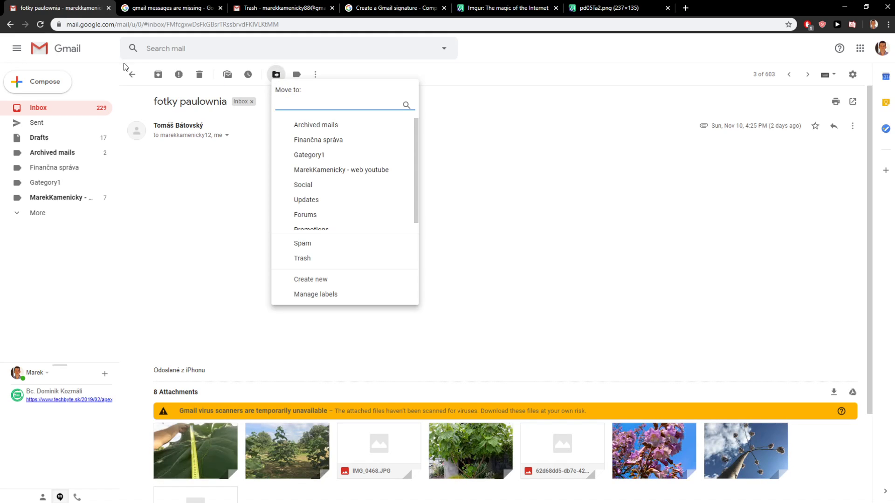
left_click(132, 75)
- Move the '123' email into Gategory1 and check that the label lists it
left_click(210, 253)
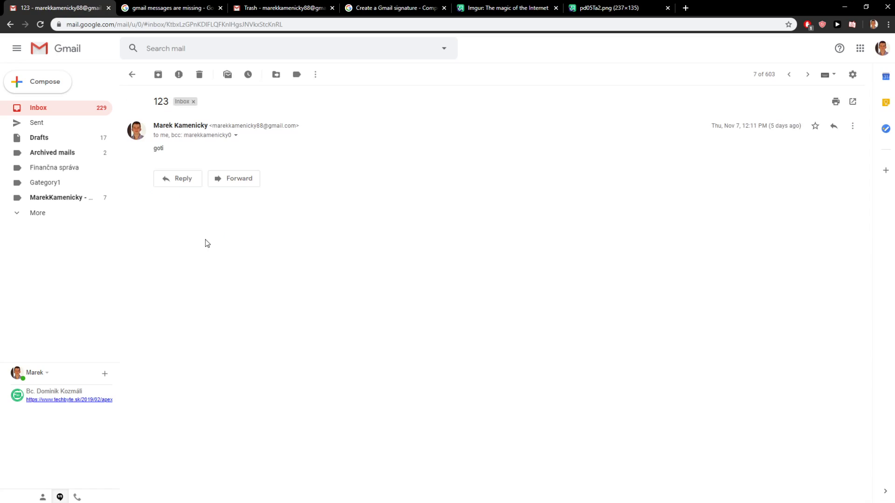
left_click(276, 74)
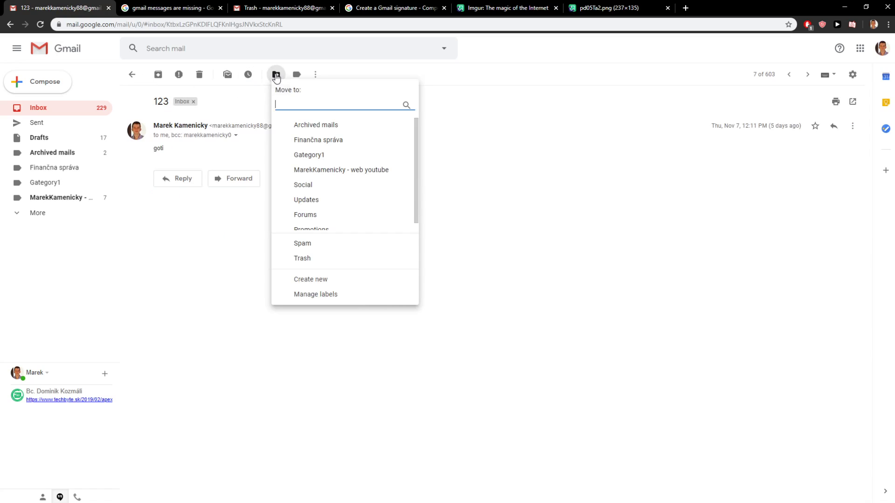
left_click(328, 148)
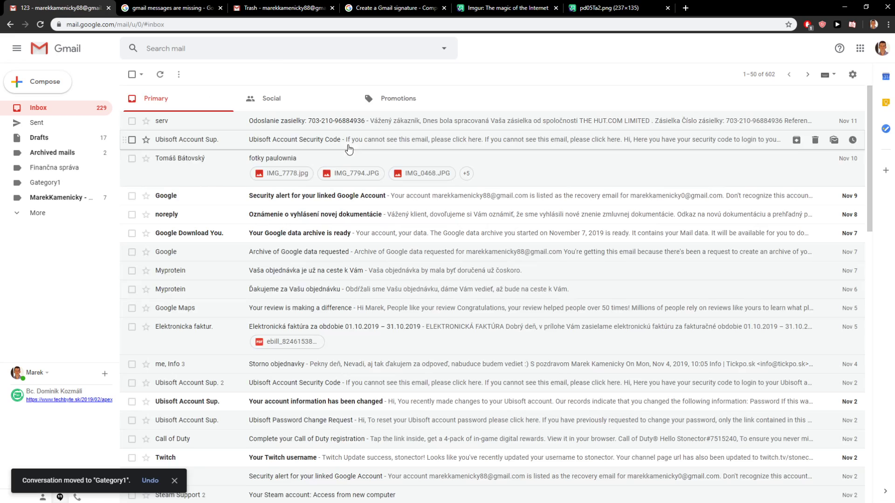
left_click(45, 182)
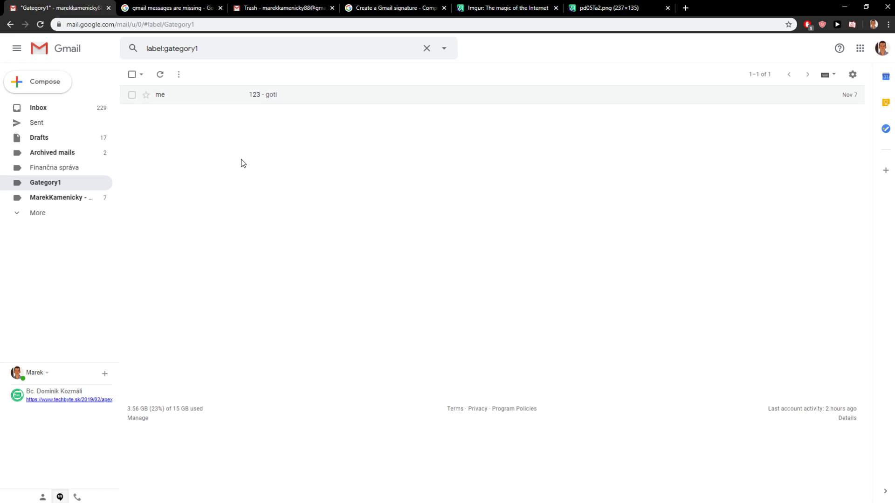
- Delete the Archived mails filter under Settings' Filters and Blocked Addresses
left_click(39, 108)
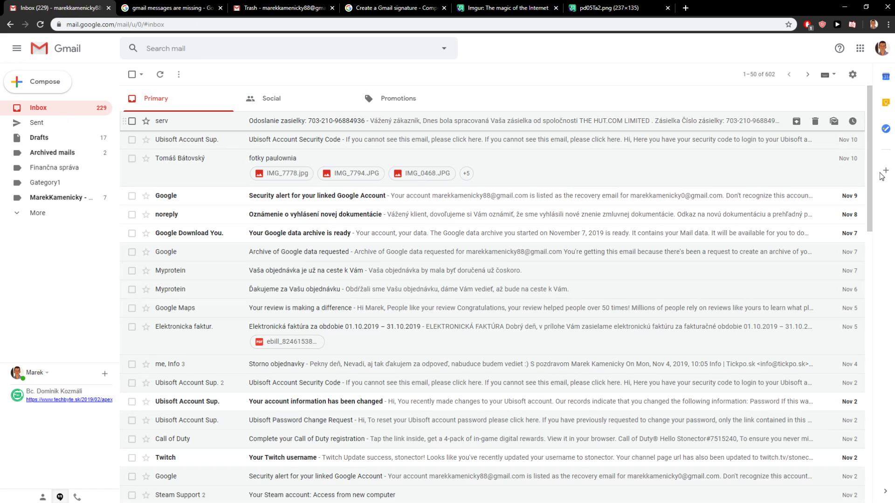
left_click(852, 75)
left_click(791, 130)
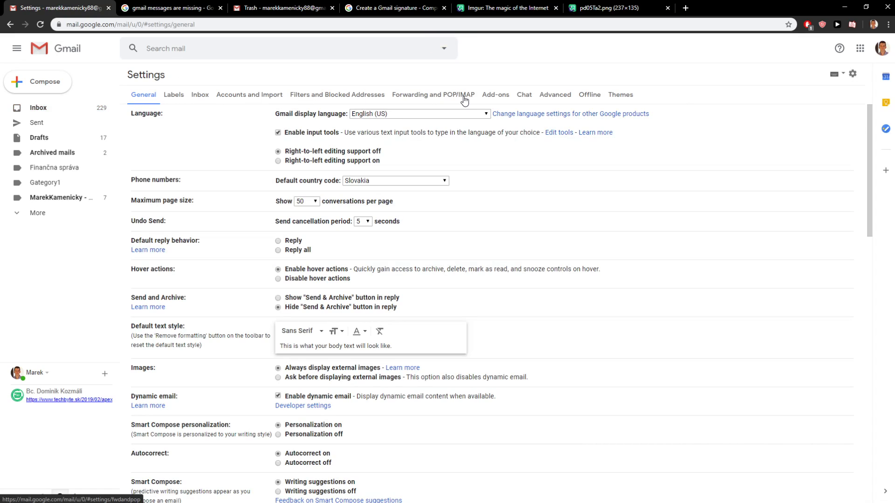
left_click(349, 98)
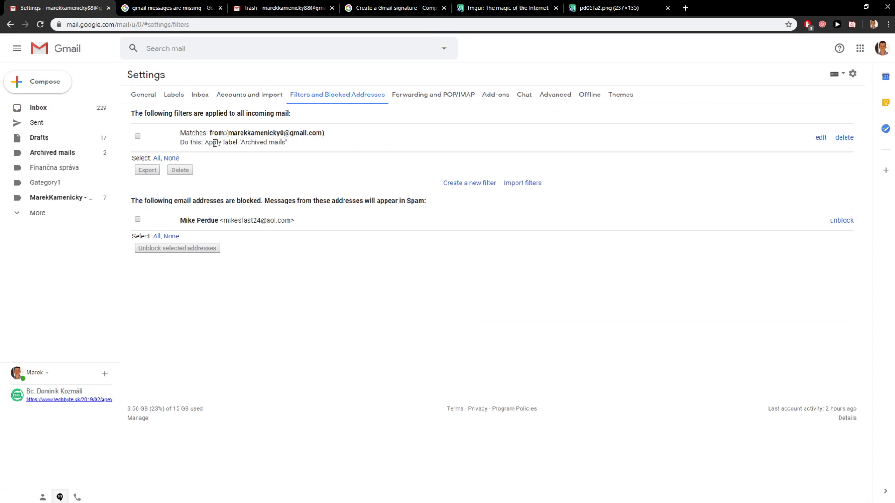
left_click(852, 138)
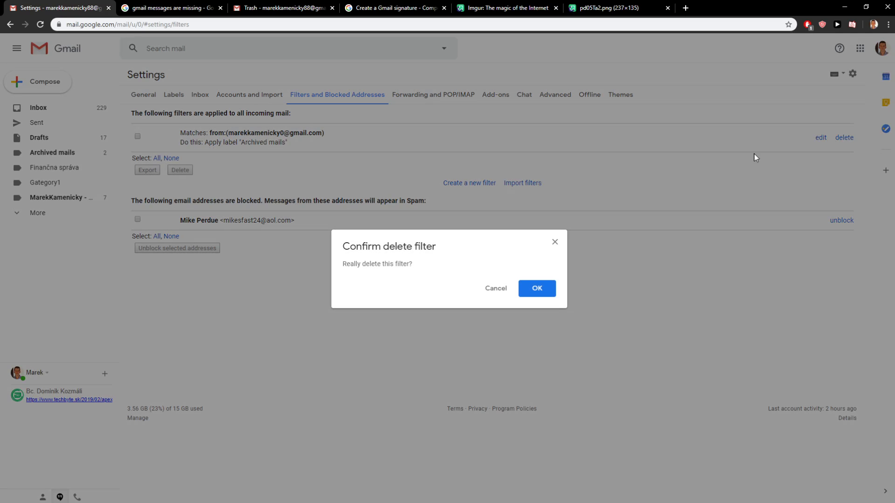
left_click(537, 288)
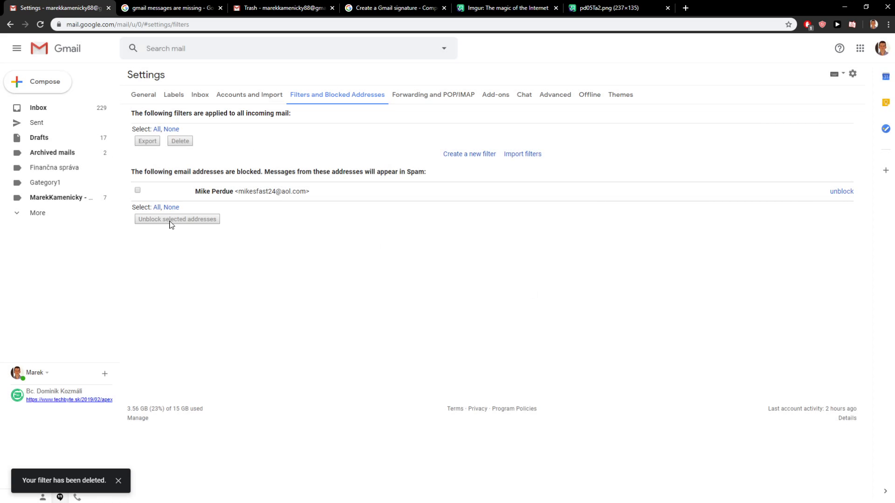
left_click(465, 154)
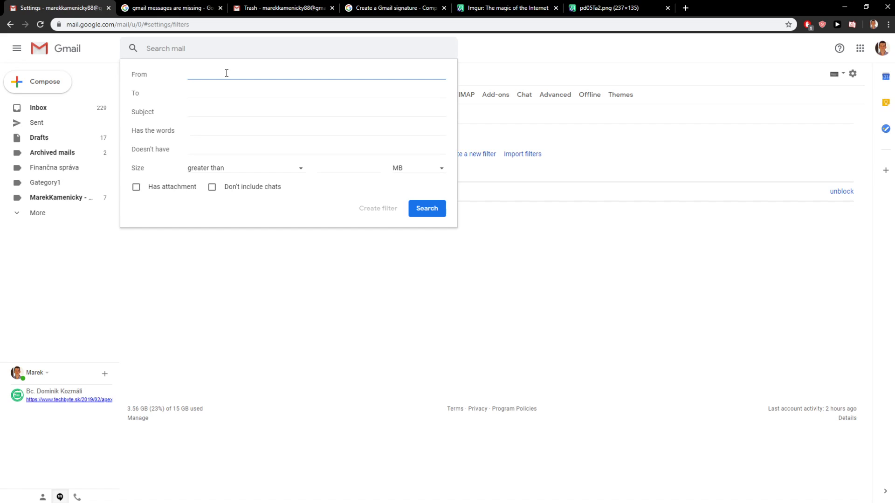
type("marek")
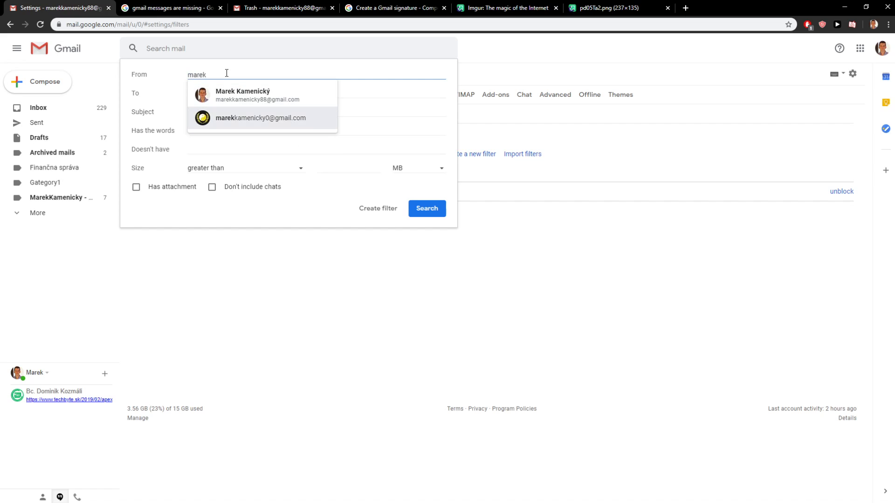
key("Return")
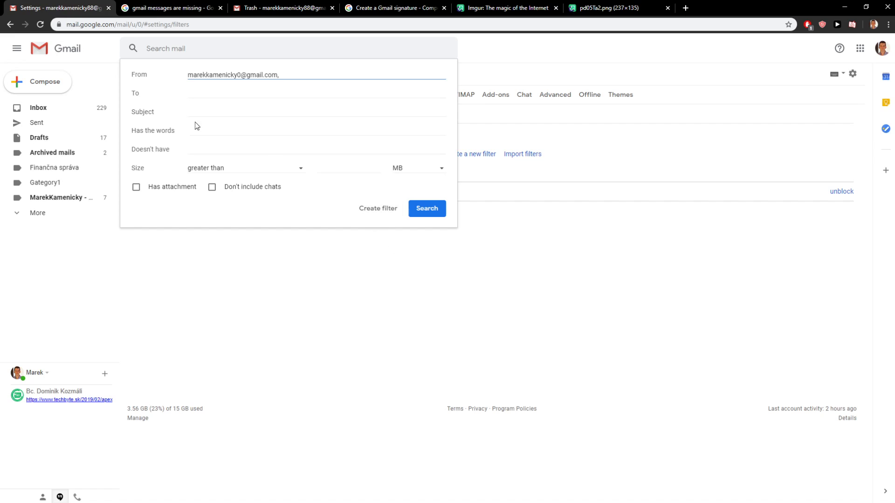
left_click(369, 208)
left_click(137, 146)
left_click(225, 146)
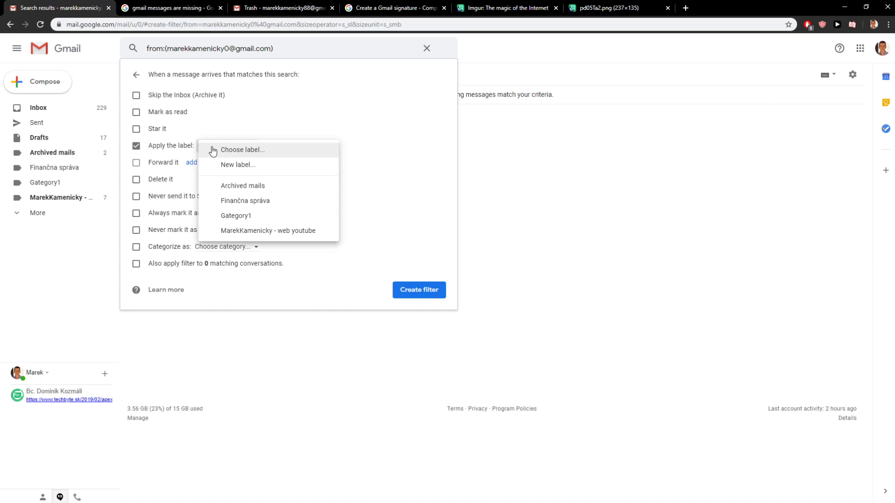
left_click(252, 214)
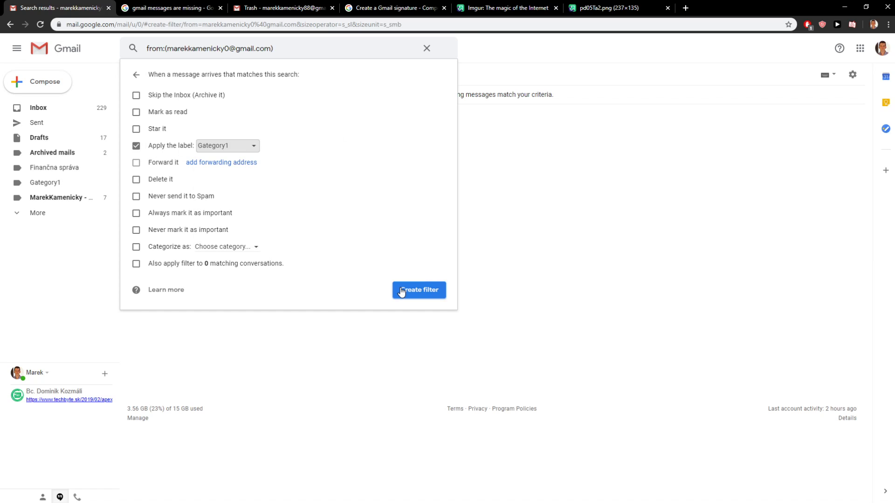
left_click(418, 290)
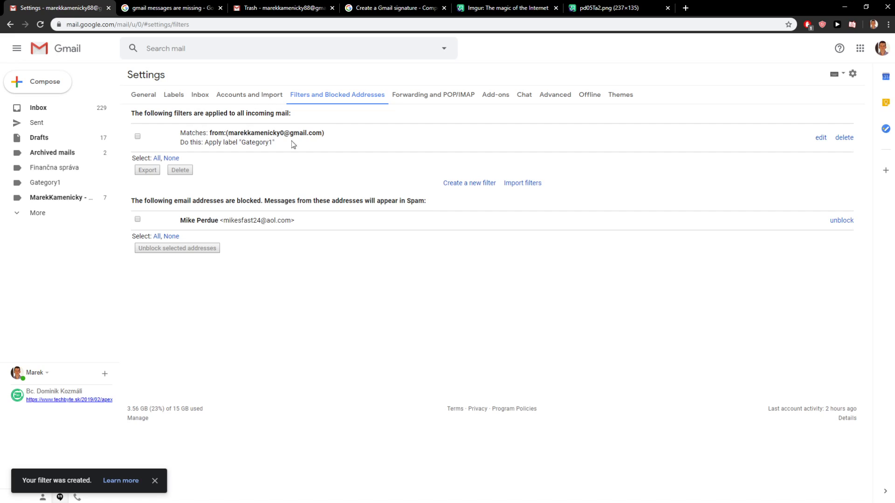
left_click_drag(228, 133, 325, 143)
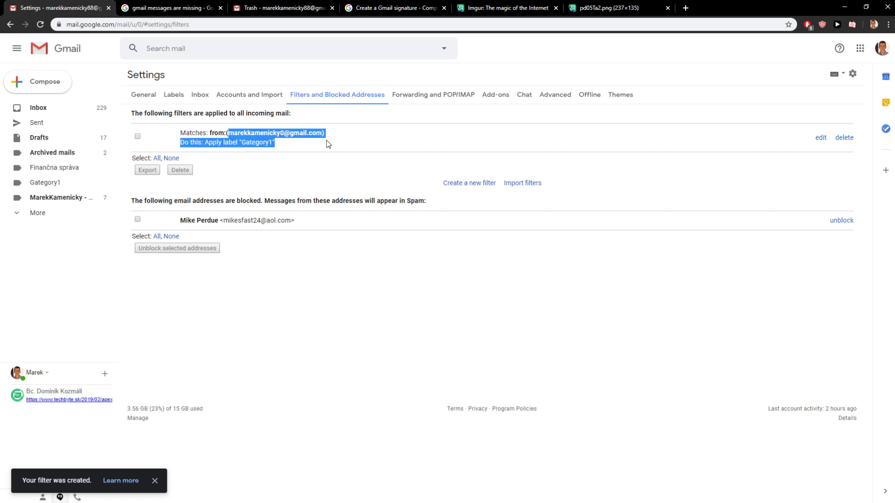
left_click(262, 147)
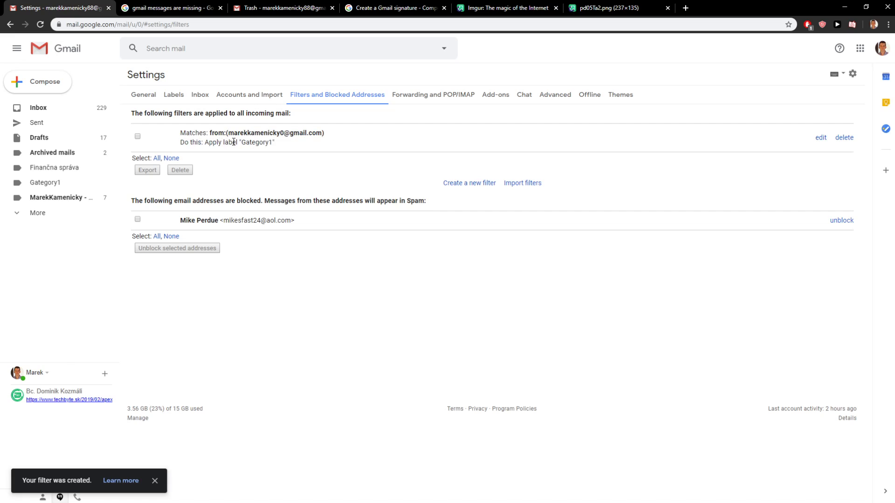